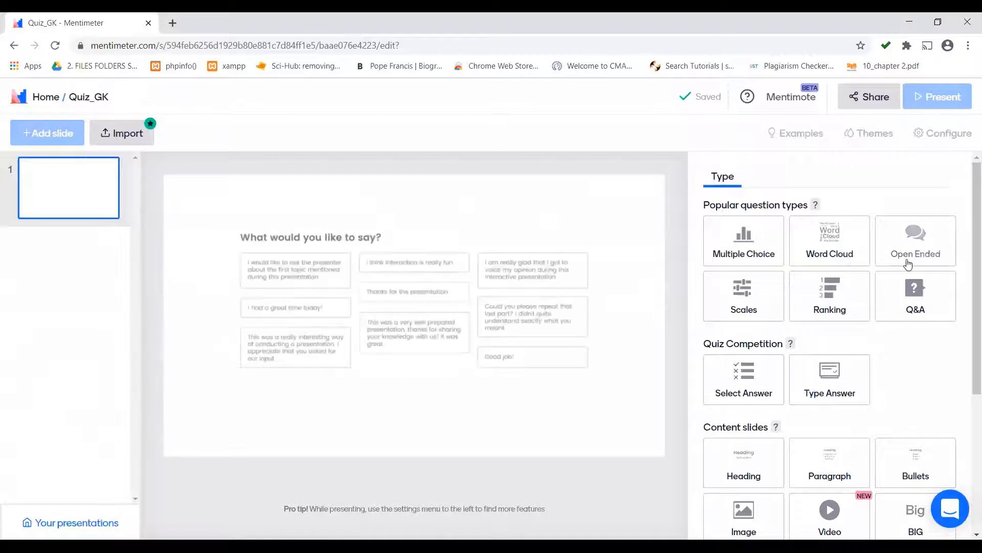
Step: Make the first slide a Multiple Choice question with the Bars result layout
left_click(725, 250)
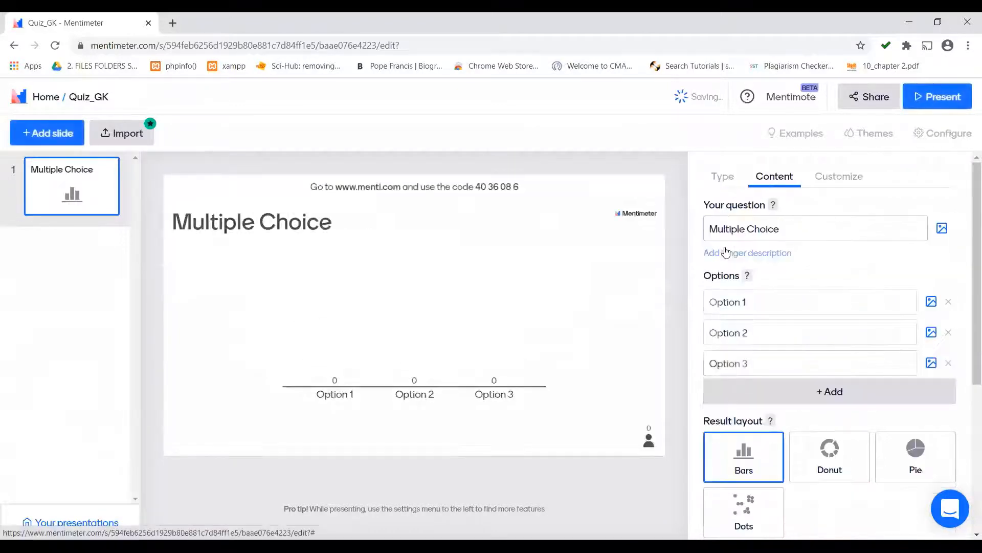
scroll(763, 409, "down", 1)
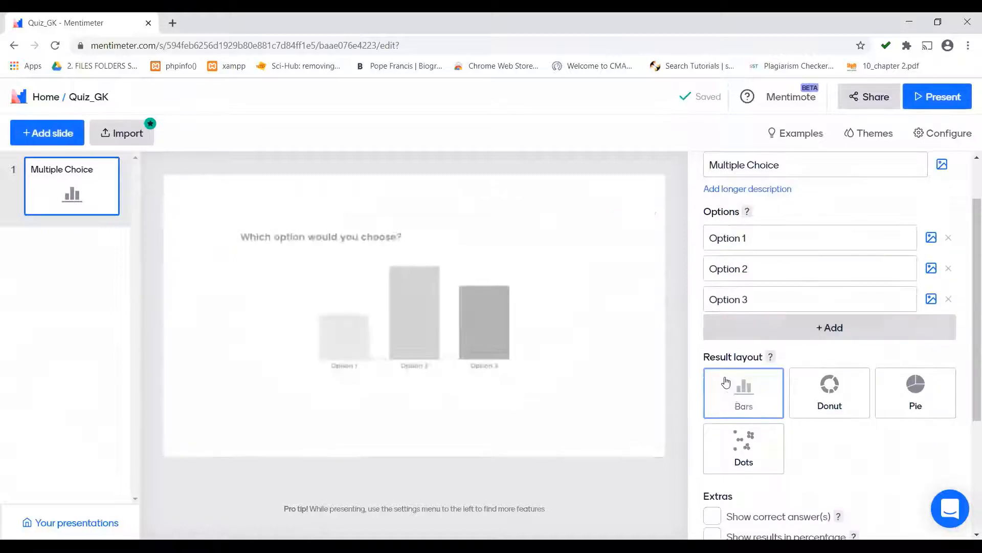
left_click(748, 400)
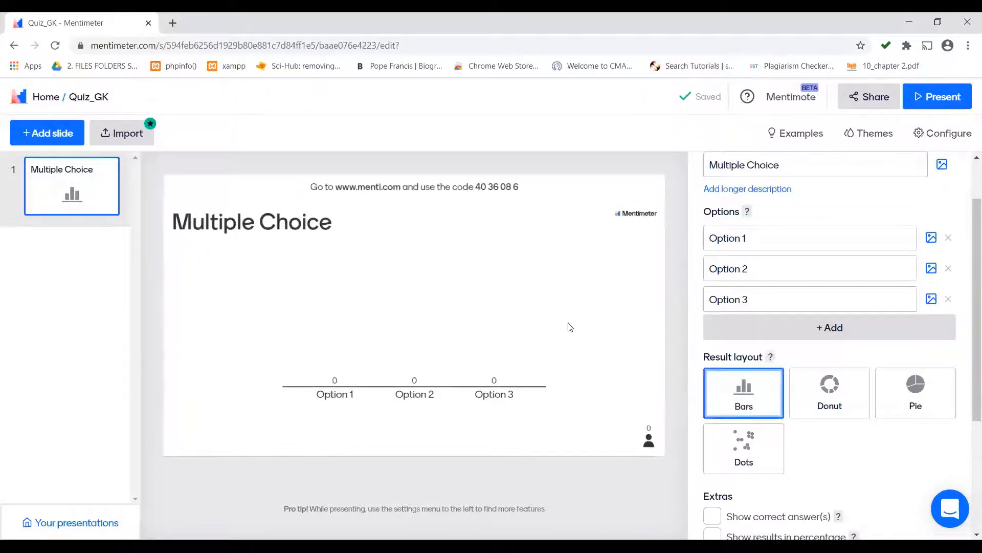
Step: Enter "India is located in the continent of" as the multiple-choice question
left_click(755, 168)
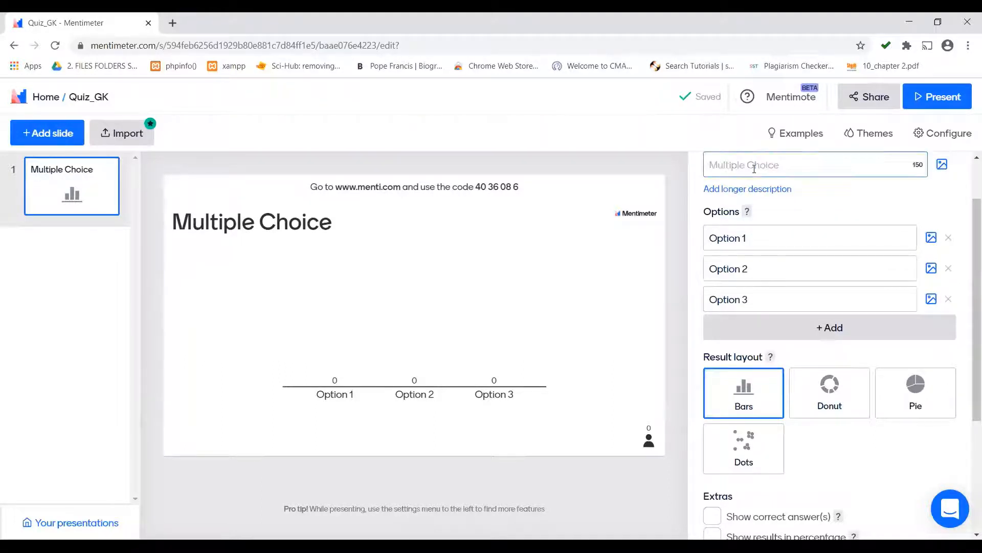
type("India is th")
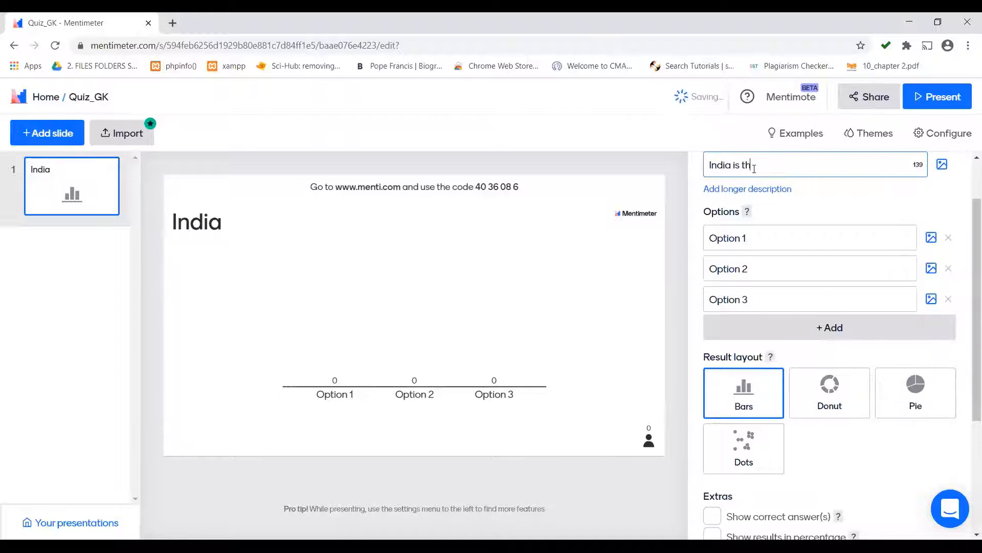
key("BackSpace")
key("BackSpace")
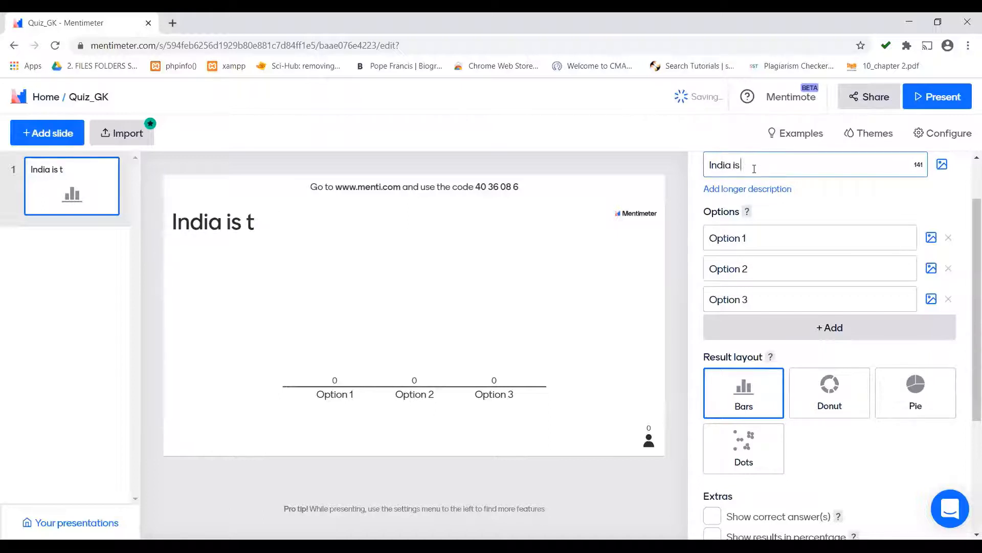
type("located in the con")
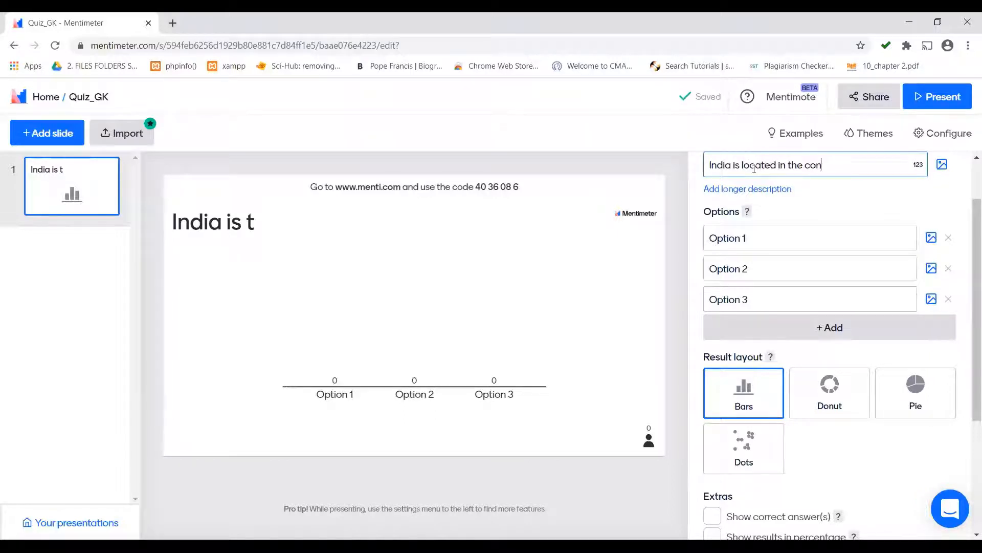
type("tinent o")
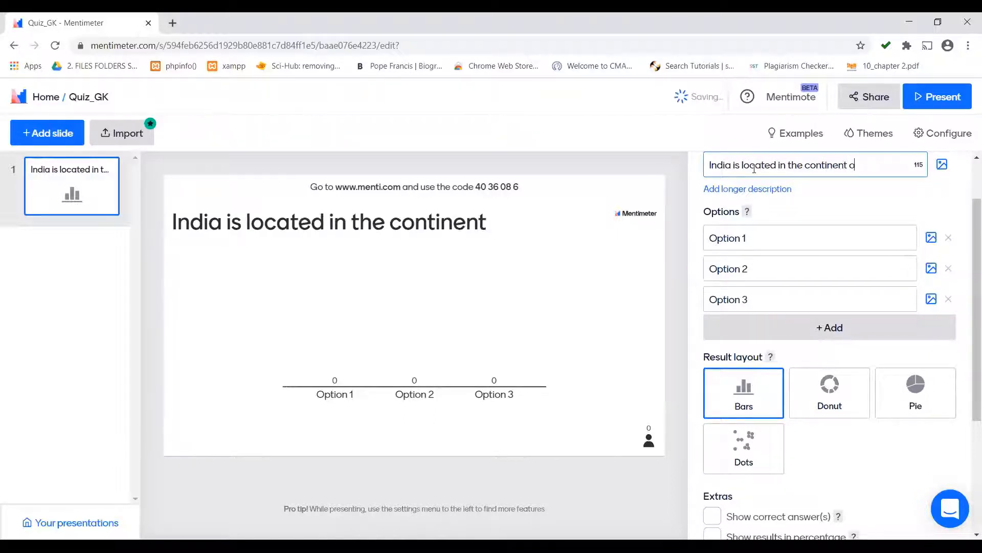
type("f")
Step: Fill in the three answer options as Africa, Asia and Europe
left_click(745, 240)
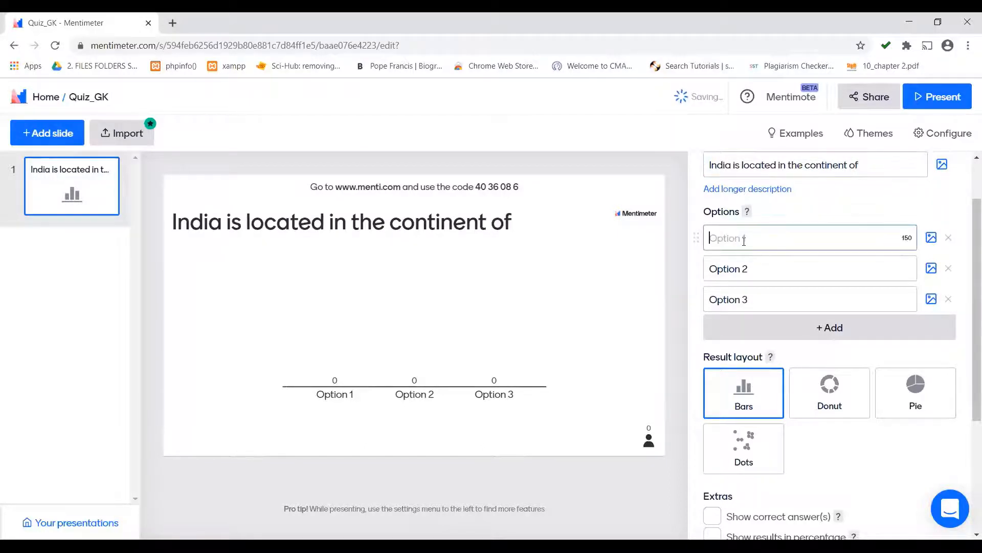
type("Africa")
left_click(749, 264)
type("Asia")
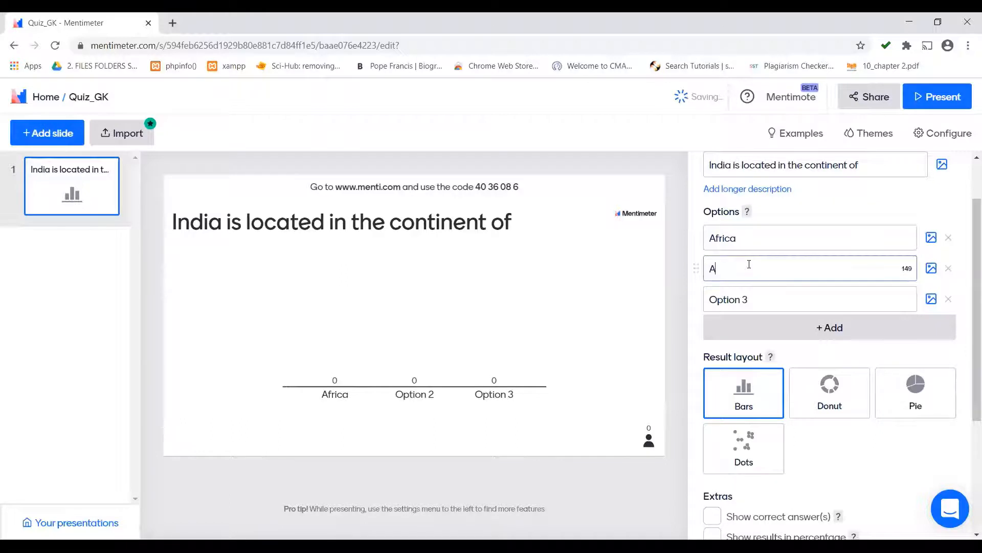
left_click(741, 297)
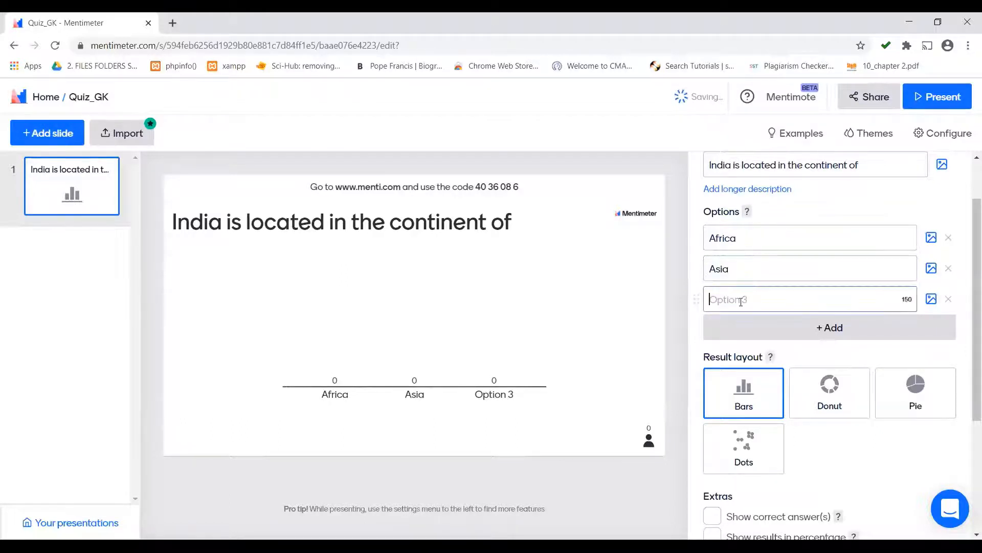
type("Europe")
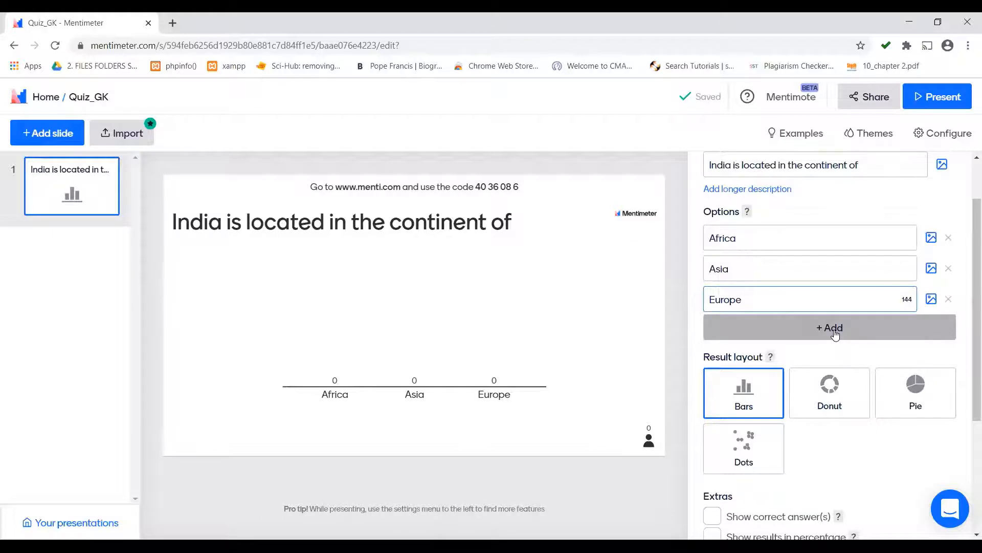
Step: Add a Word Cloud slide with the question "Name some neighboring countries" and 4 entries per participant
left_click(57, 136)
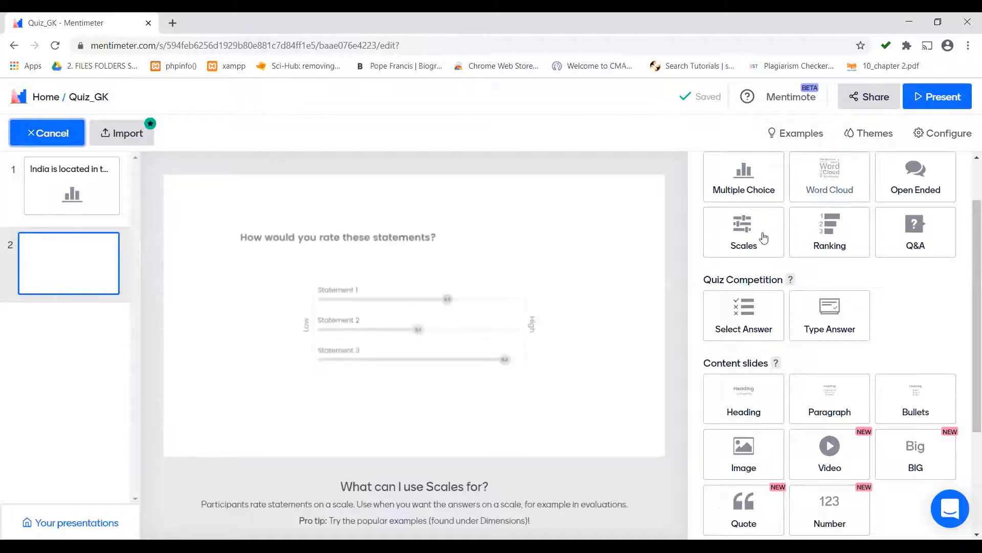
left_click(829, 185)
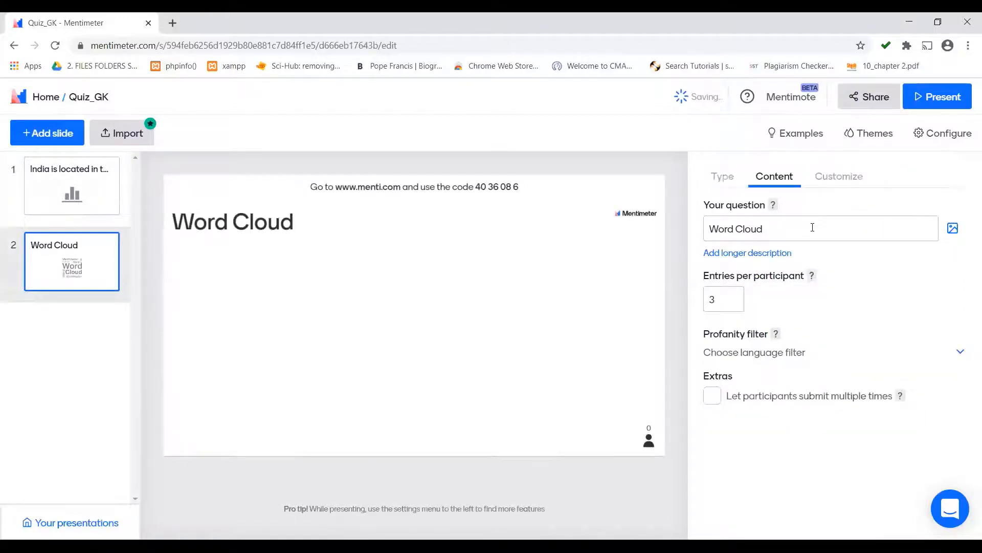
left_click(813, 227)
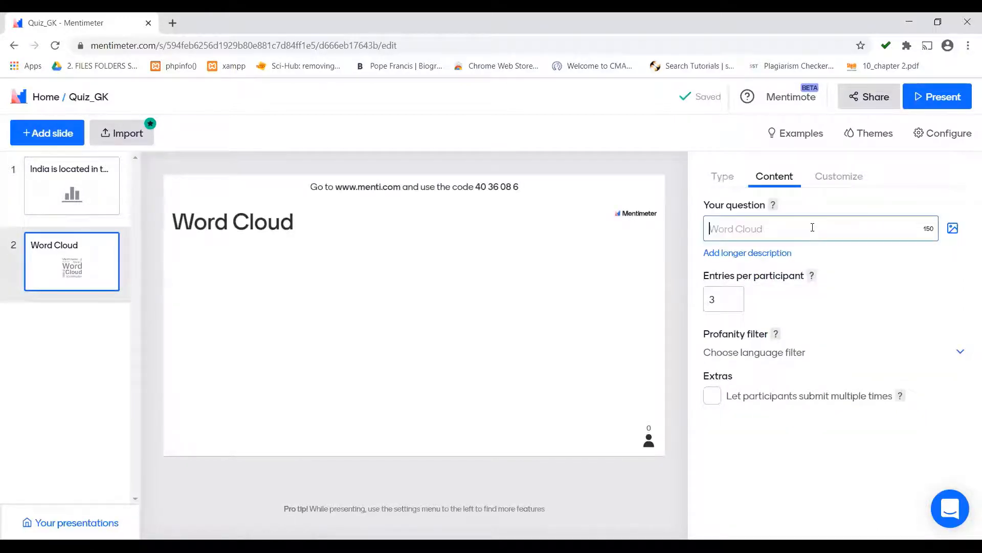
type("Name son")
type("e")
key("BackSpace")
key("BackSpace")
key("BackSpace")
type("me")
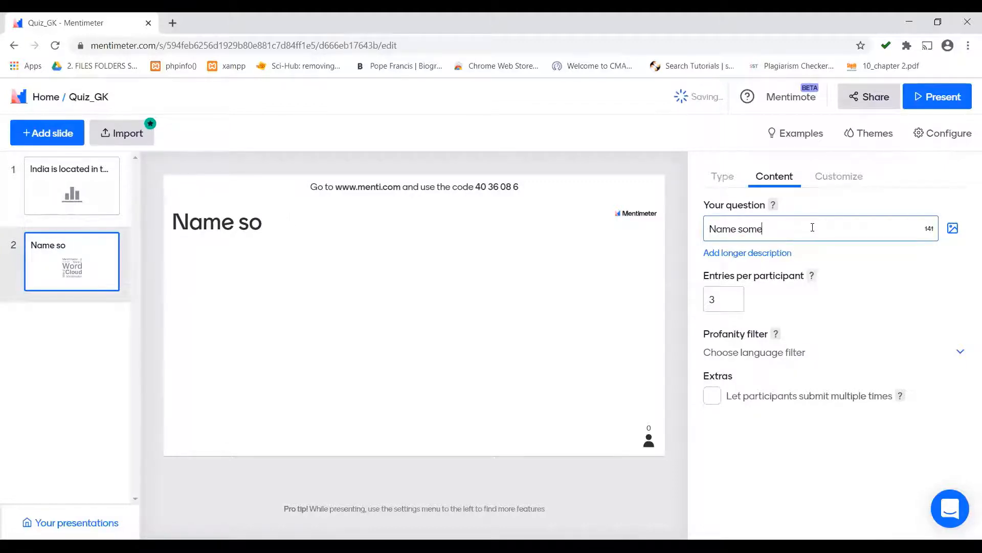
type(" ne")
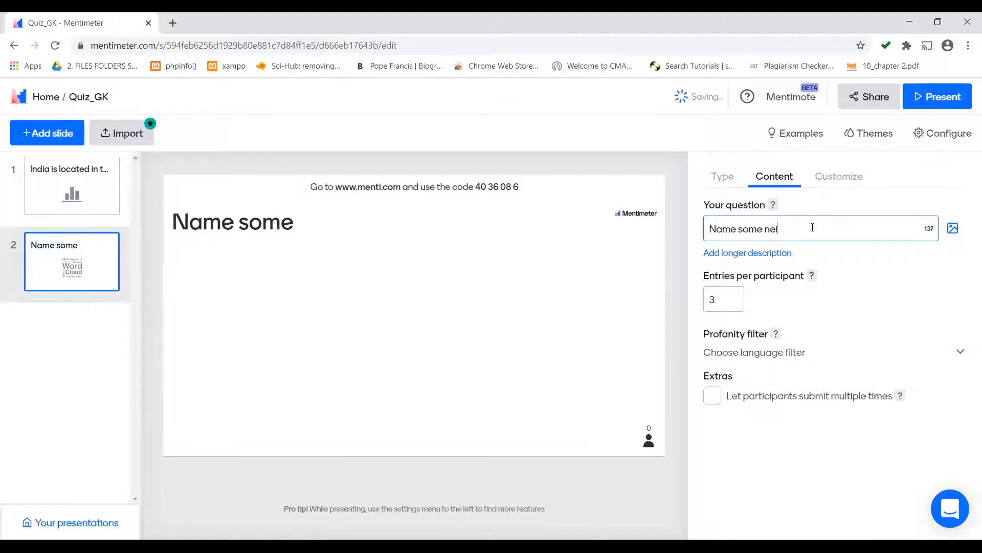
type("ighborin")
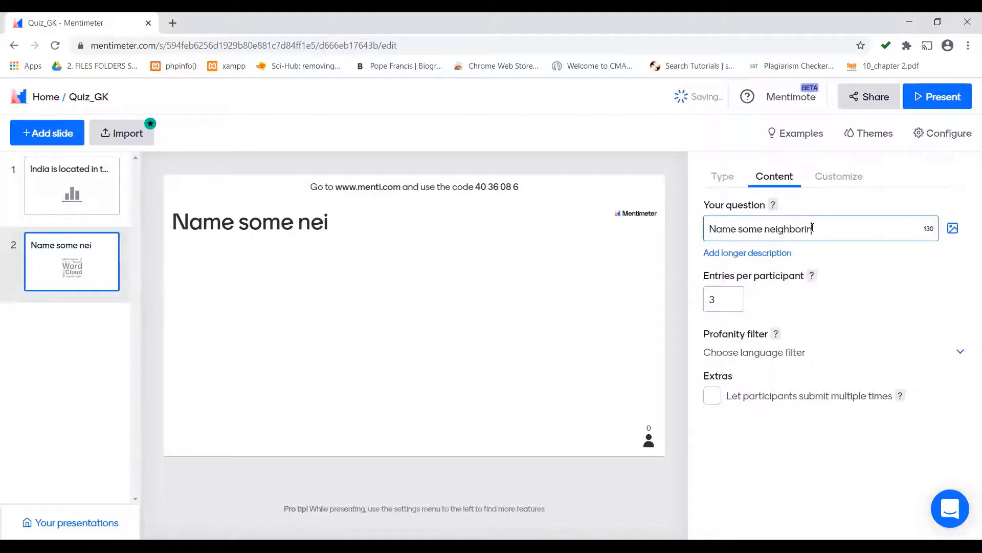
type("gcou")
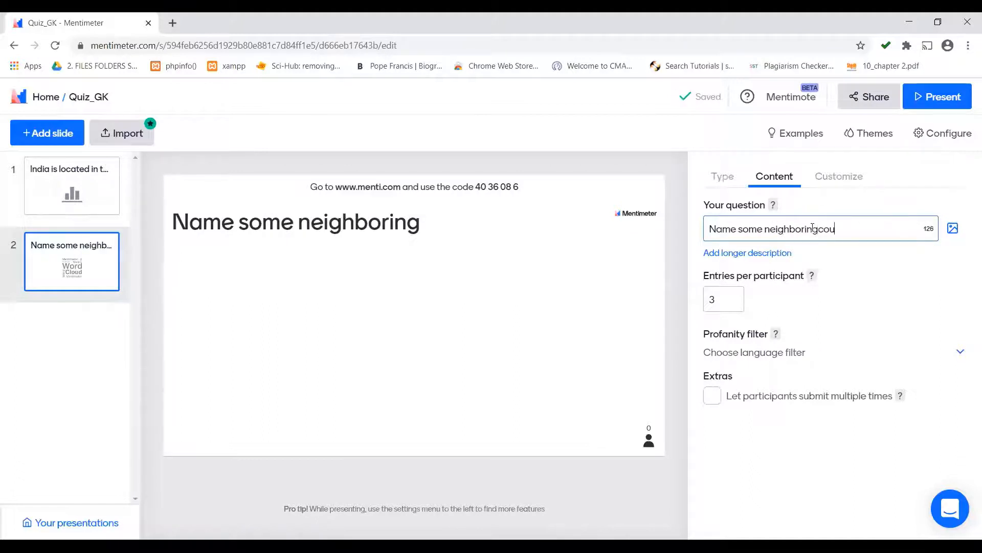
key("BackSpace")
key("BackSpace")
key("BackSpace")
type("countries")
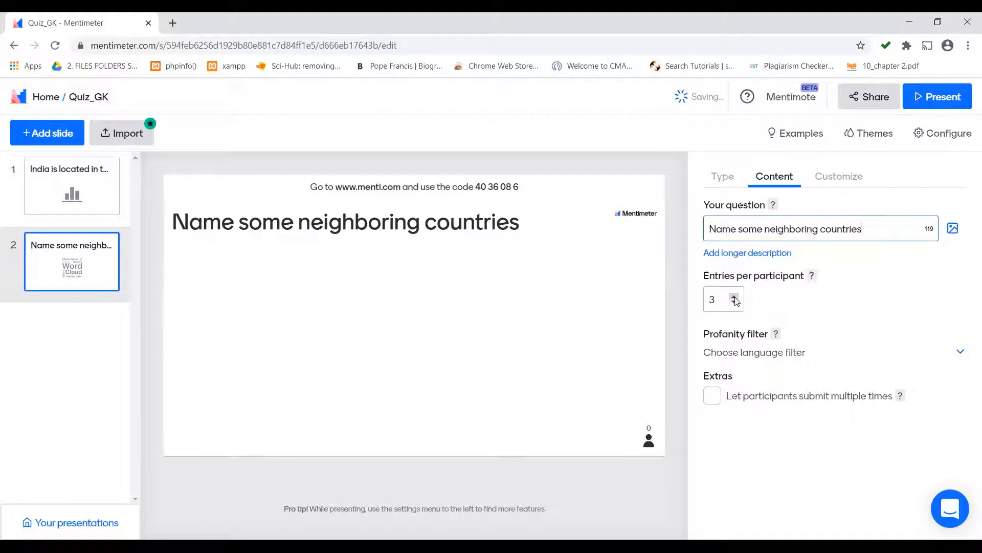
left_click(735, 298)
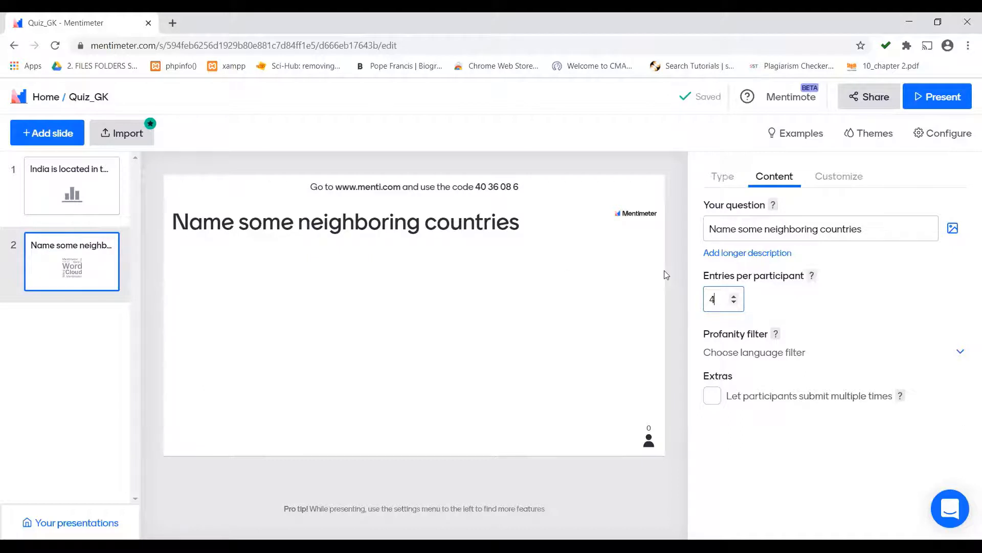
Step: Apply the Menti Dark theme to the presentation
mouse_move(114, 219)
mouse_move(284, 199)
left_click(870, 140)
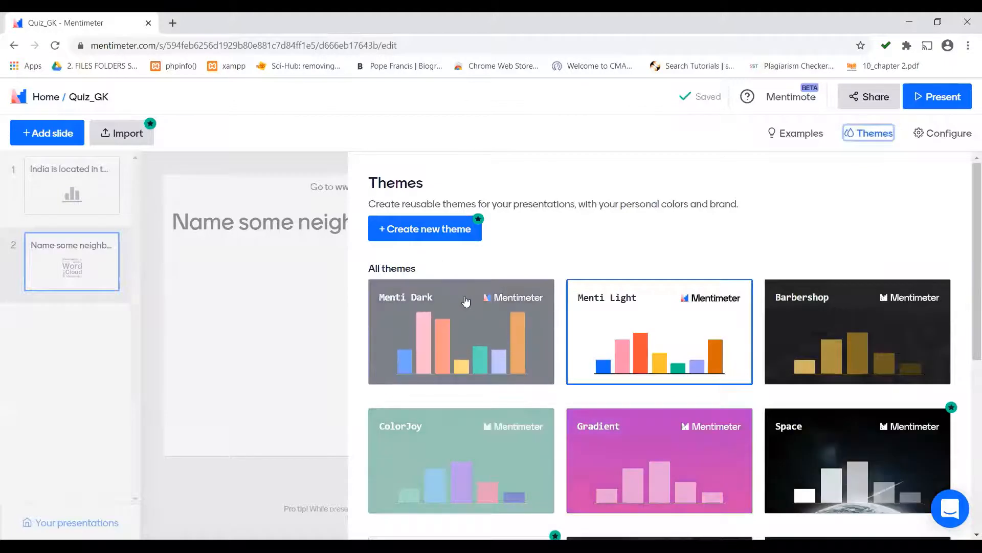
left_click(466, 301)
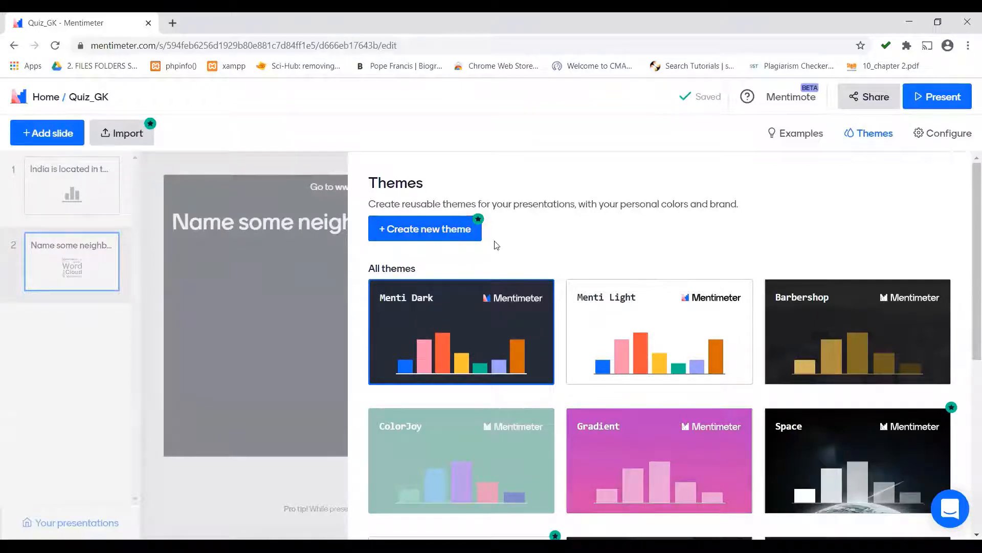
Step: Review the presentation's configuration settings for pace, language, audience questions and comments
left_click(947, 134)
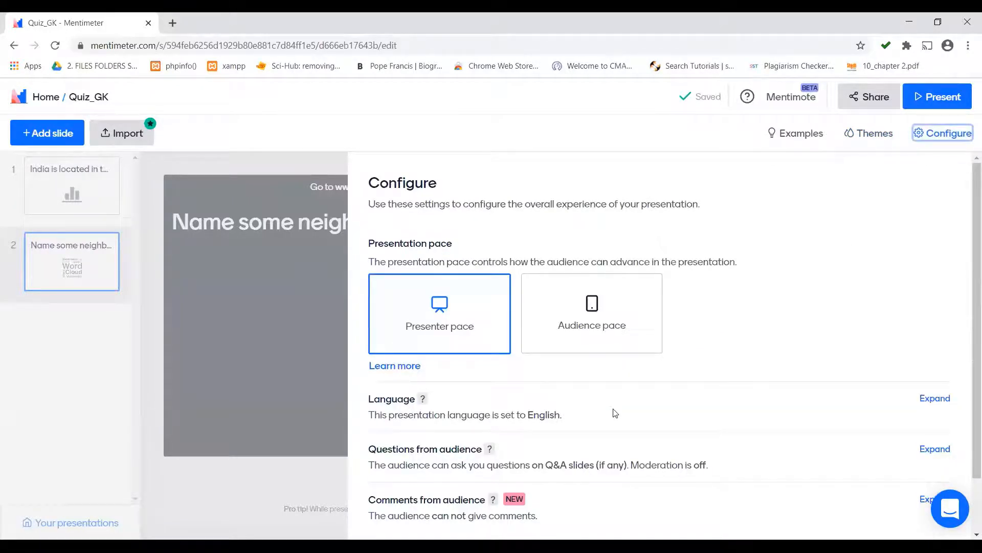
scroll(445, 450, "down", 2)
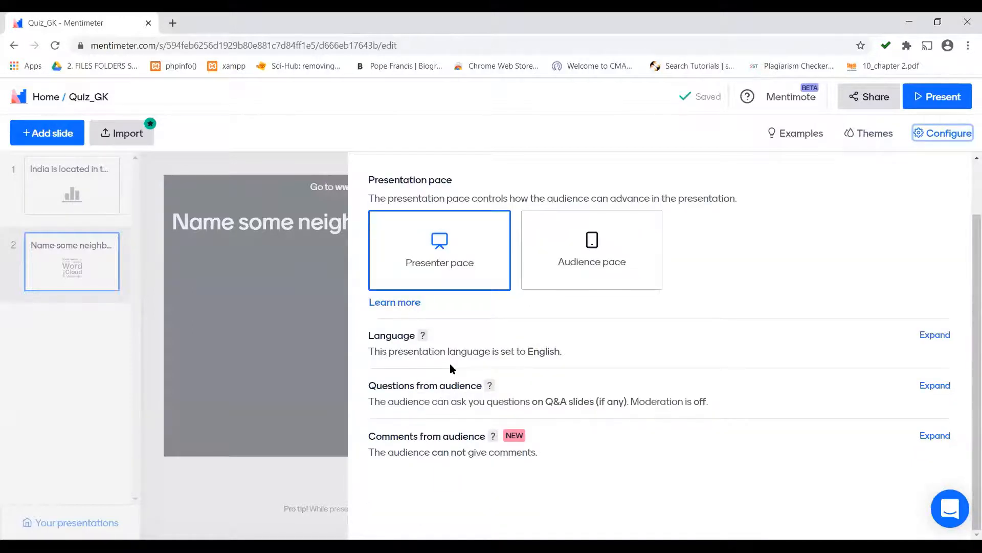
left_click(948, 134)
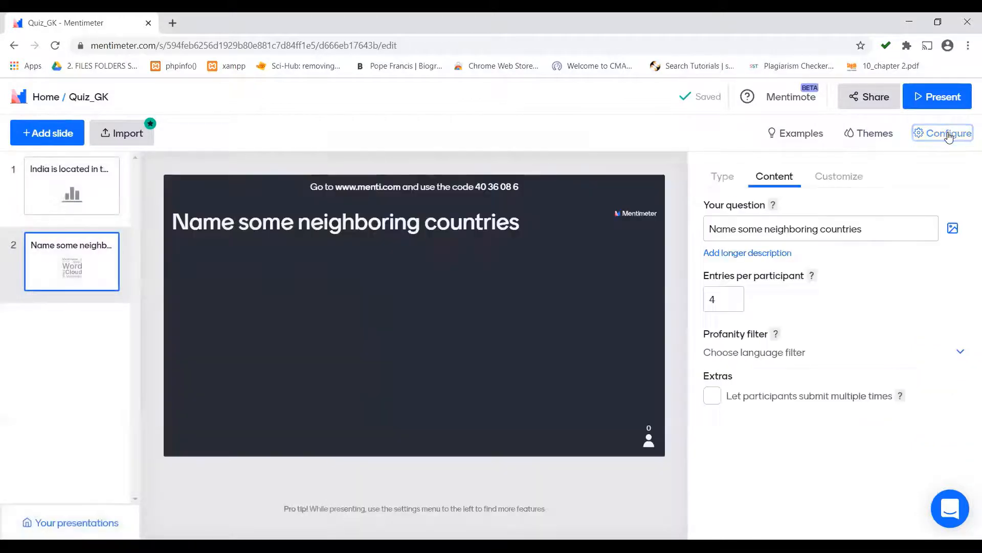
Step: Review the presentation sharing and participation options, including the live results link, voting link and QR code
left_click(857, 102)
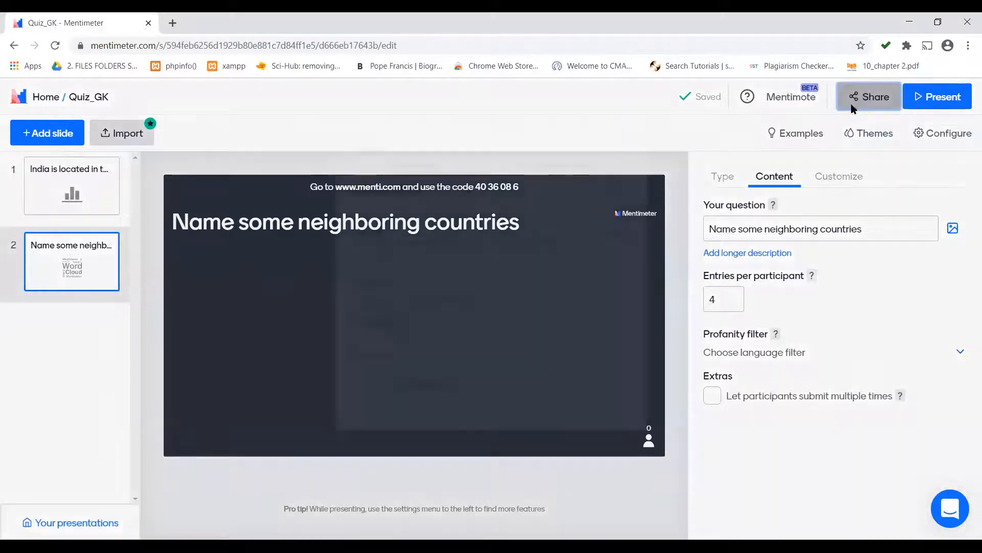
left_click(566, 140)
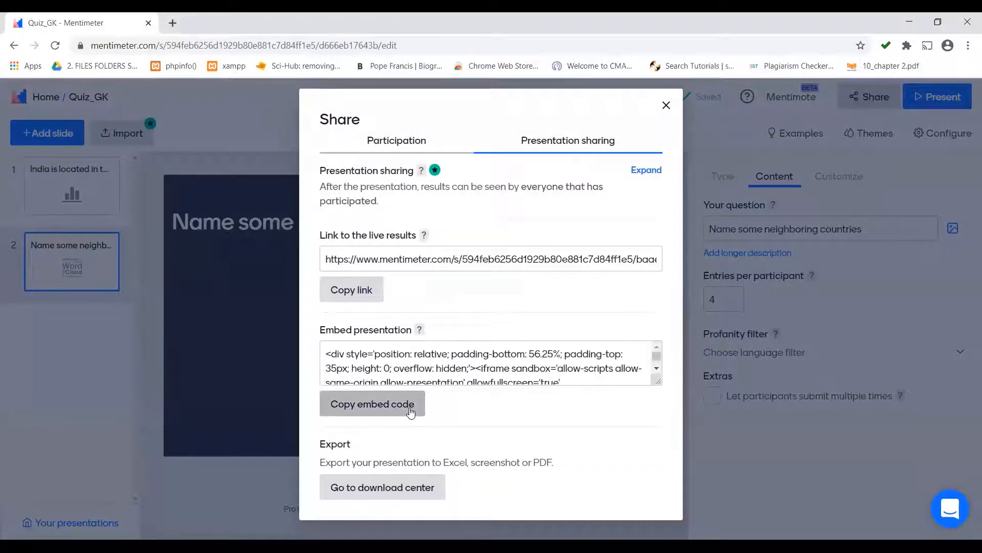
left_click(413, 142)
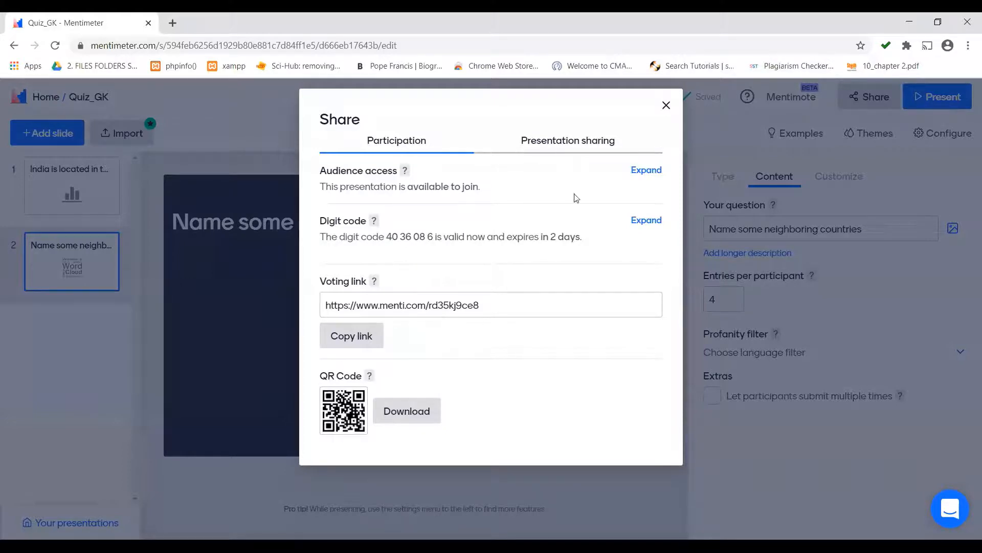
left_click(665, 108)
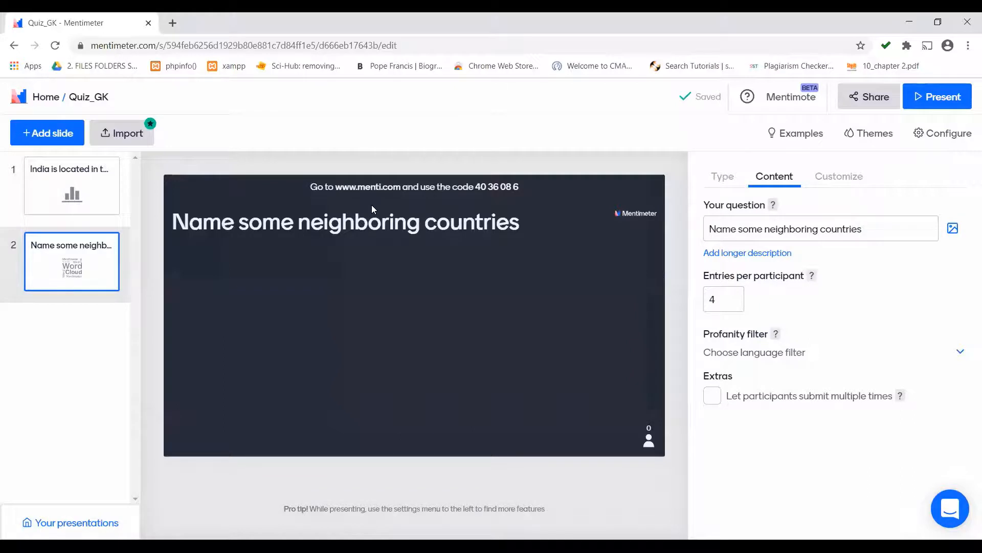
mouse_move(403, 198)
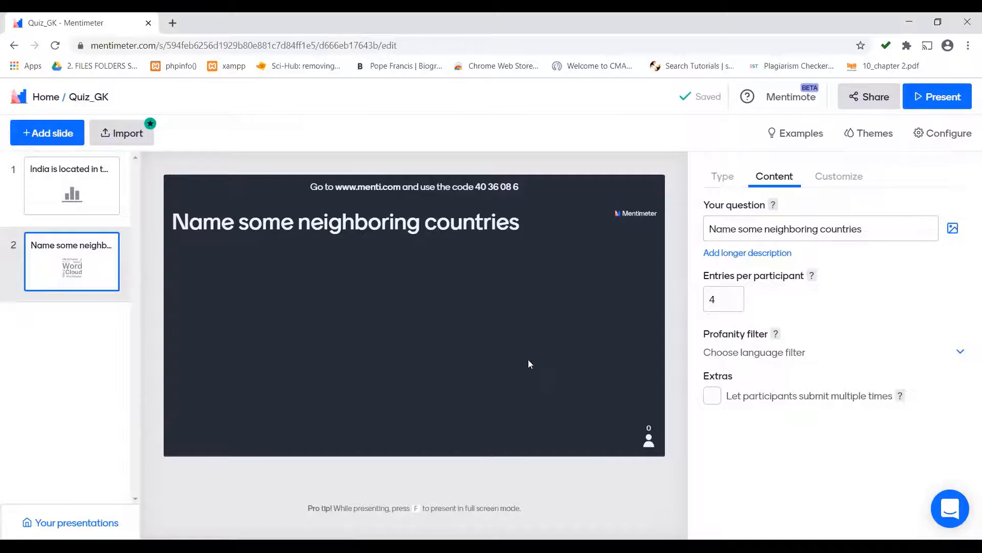
left_click(103, 191)
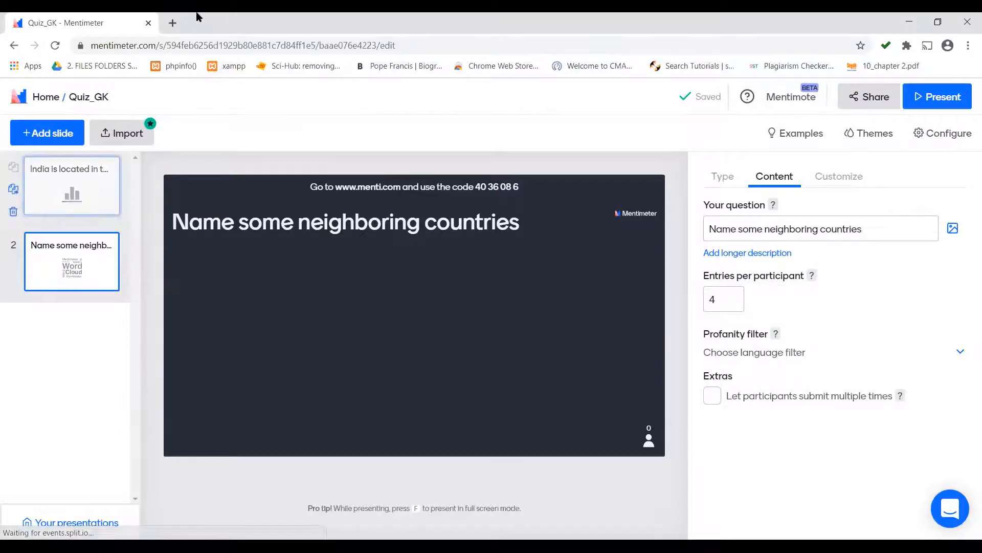
left_click(173, 22)
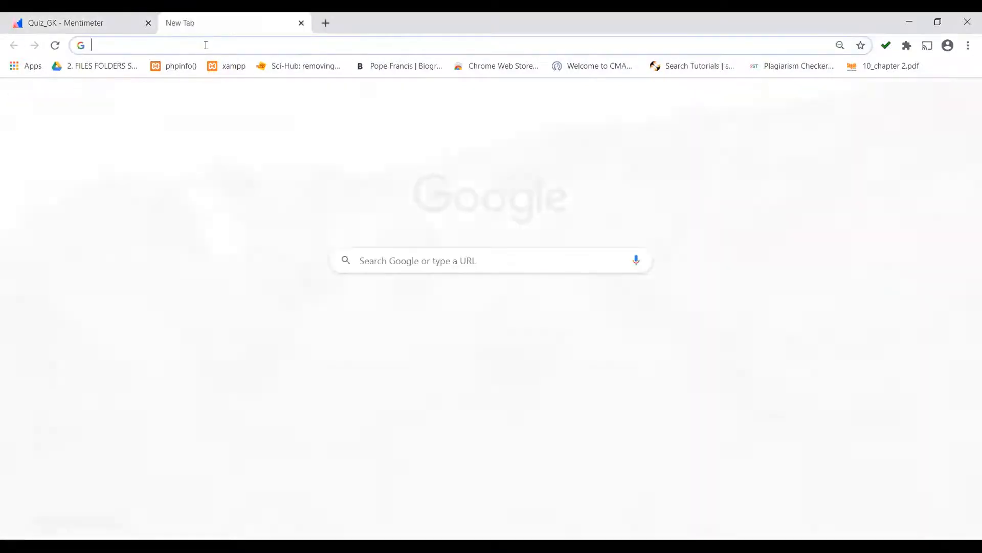
type("www")
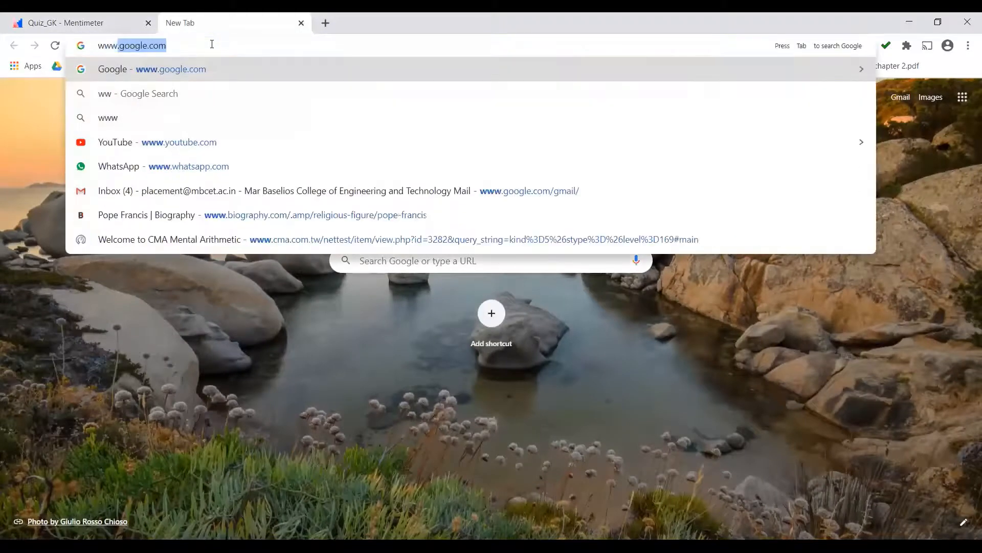
type(".me")
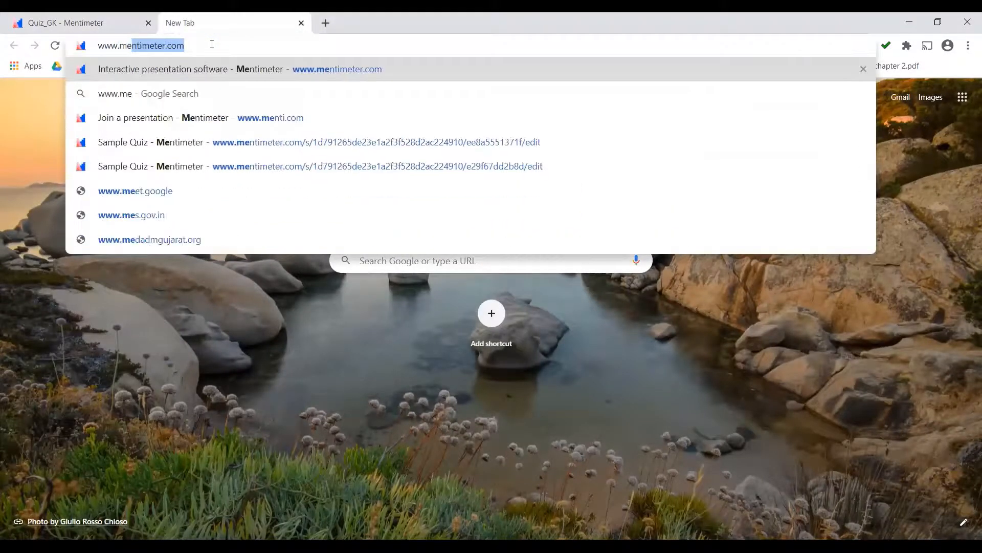
type("nti.com")
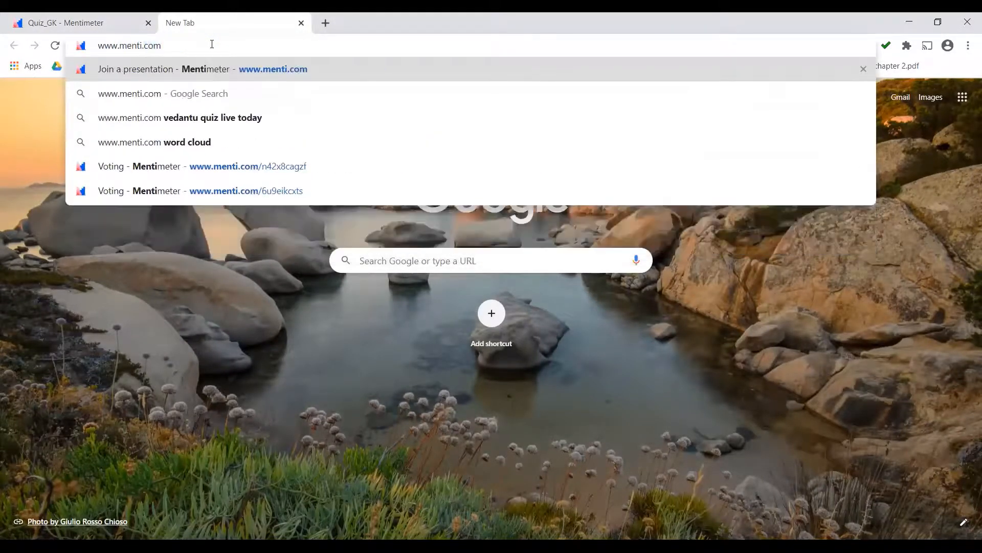
key("Return")
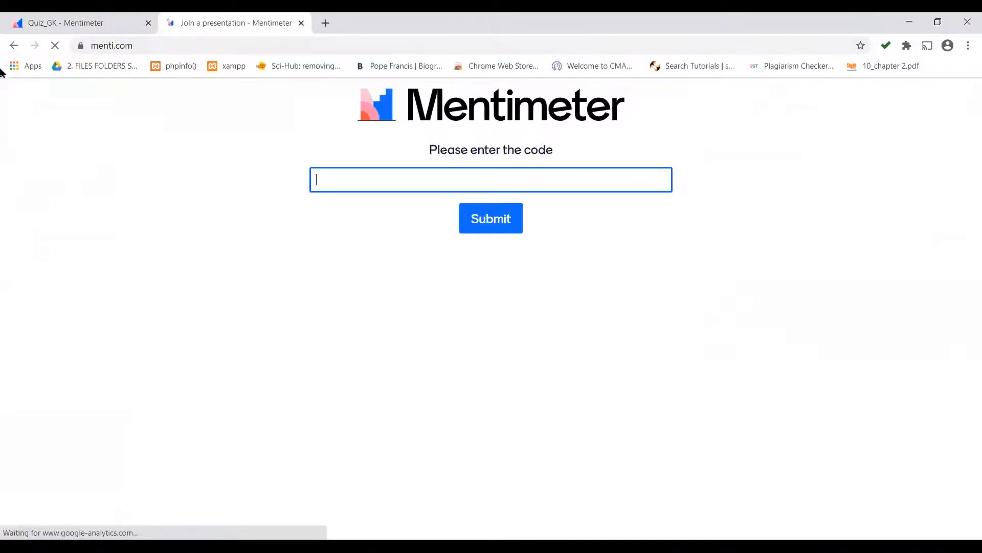
Step: Look up the presentation's join code on the slide and submit it on the Menti page to join as a participant
left_click(52, 23)
mouse_move(488, 190)
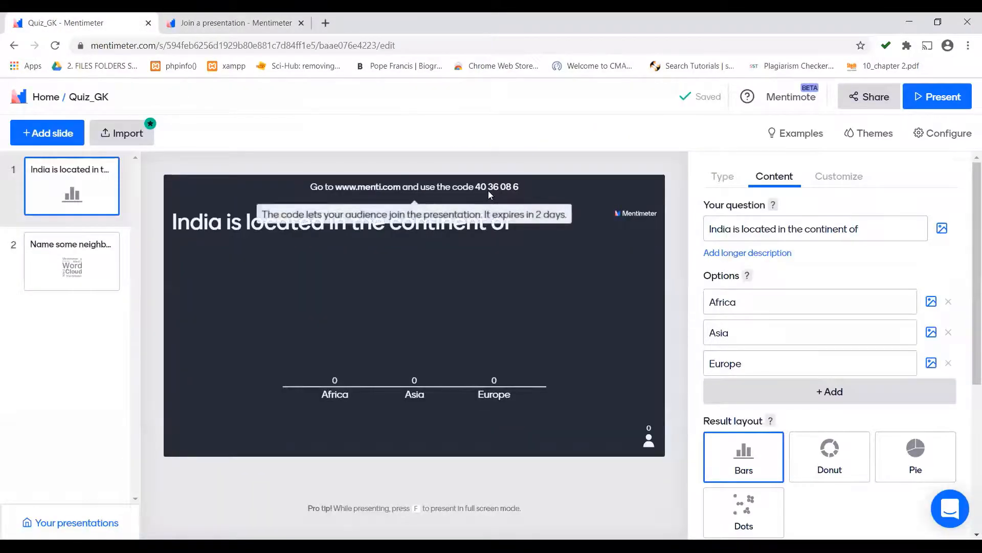
left_click(236, 23)
type("4036")
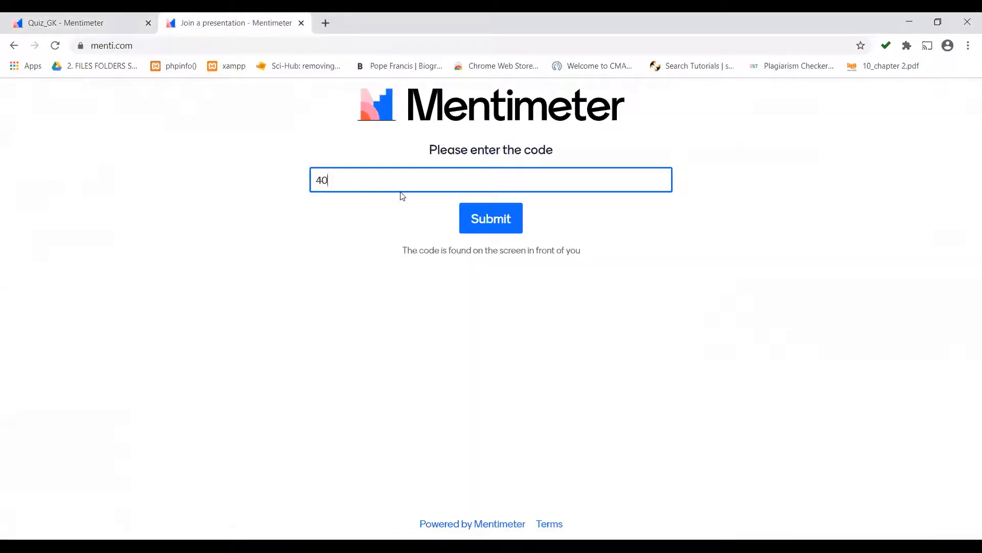
type("086")
left_click(502, 229)
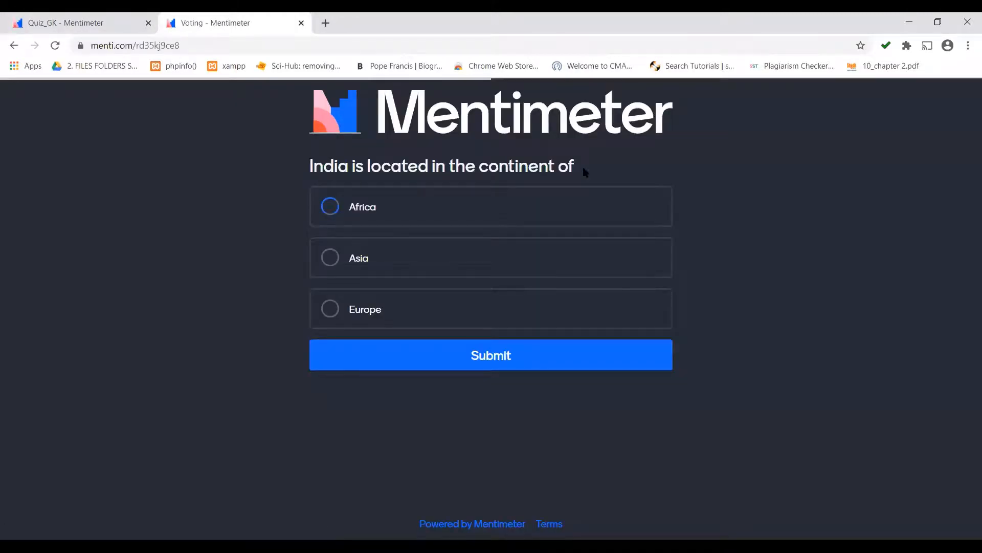
Step: Submit Asia as the participant's answer to the continent question and check the result in the presentation editor
left_click(324, 257)
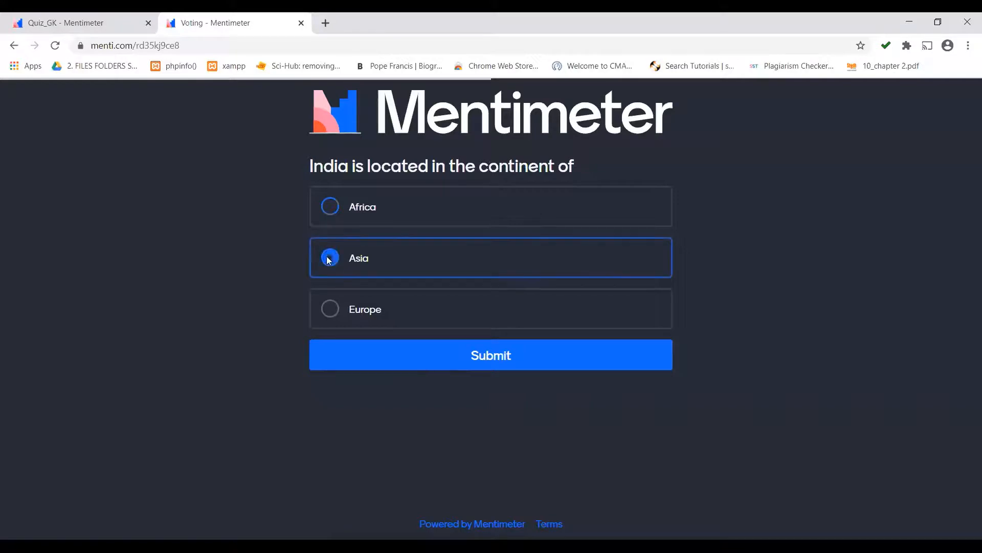
left_click(498, 355)
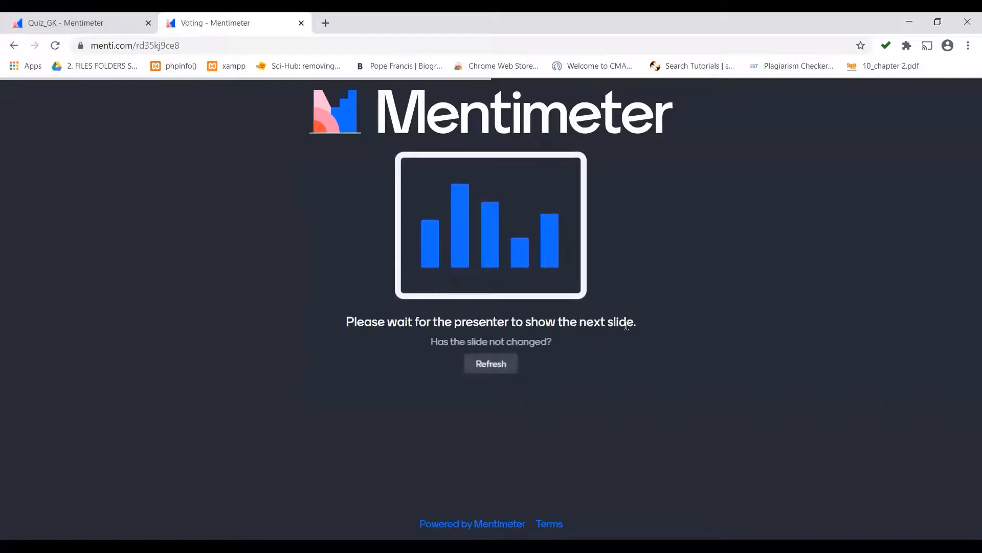
left_click(80, 26)
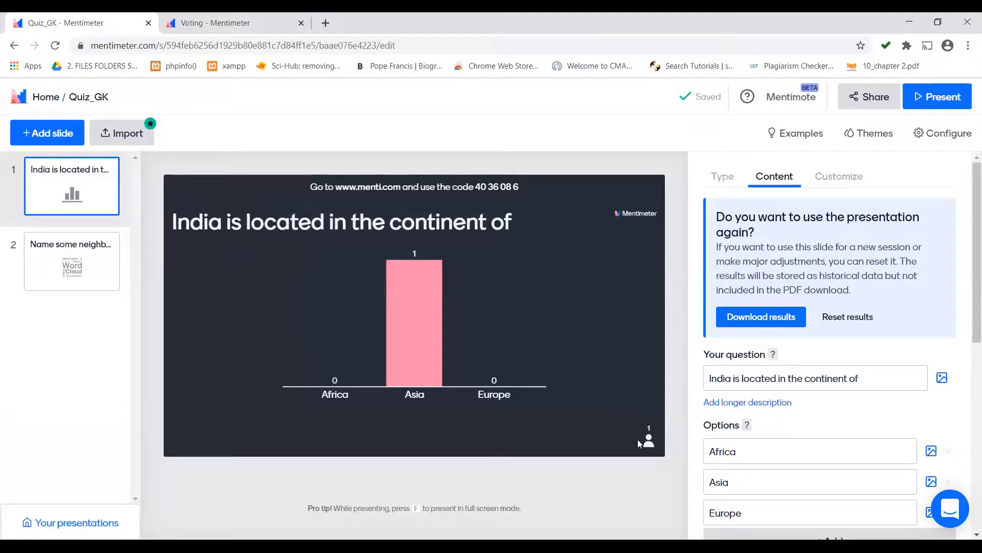
Step: Activate the word cloud slide, submit China, Nepal, Bhutan and Srilanka as the participant's entries, and return to the presentation editor
left_click(72, 259)
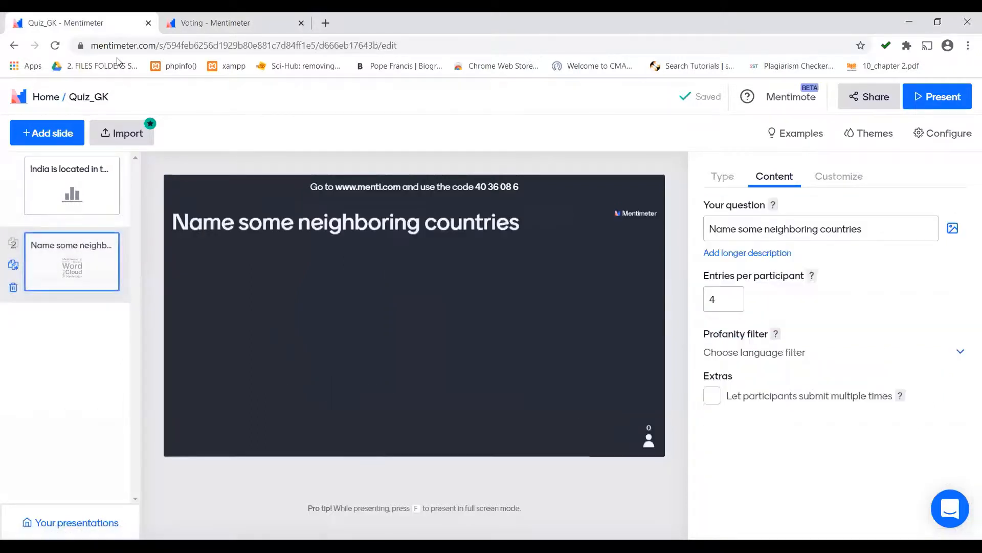
left_click(215, 23)
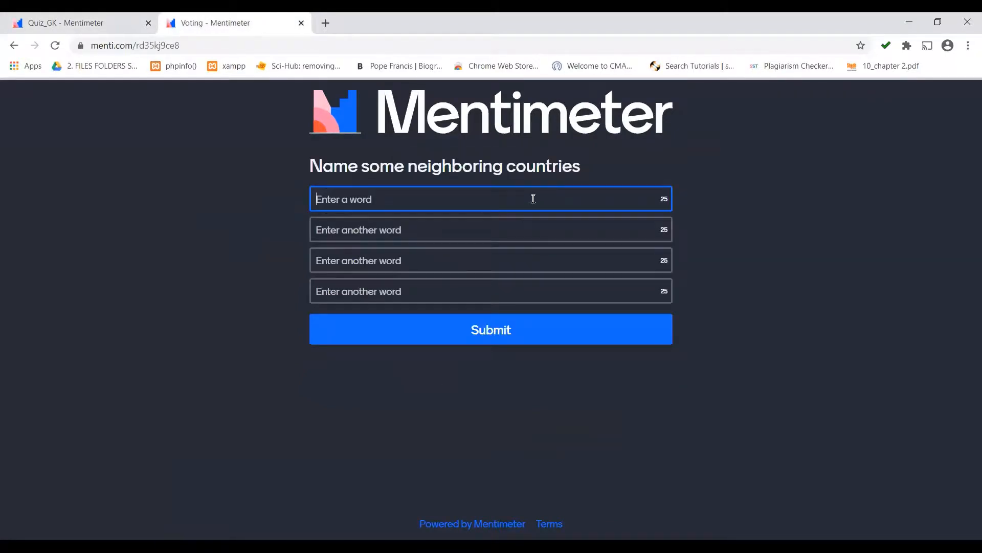
type("China")
type("Nepal")
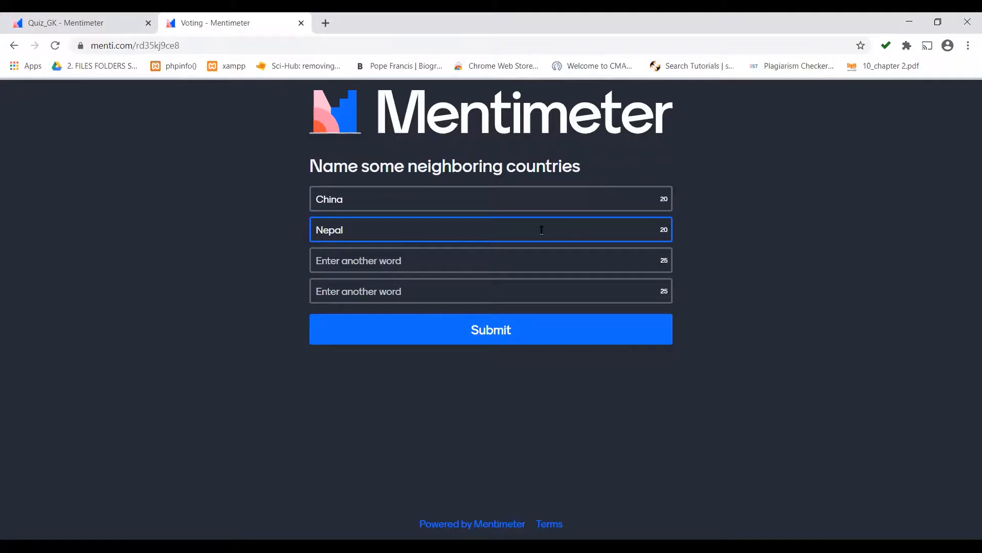
type("Bhutan")
left_click(499, 289)
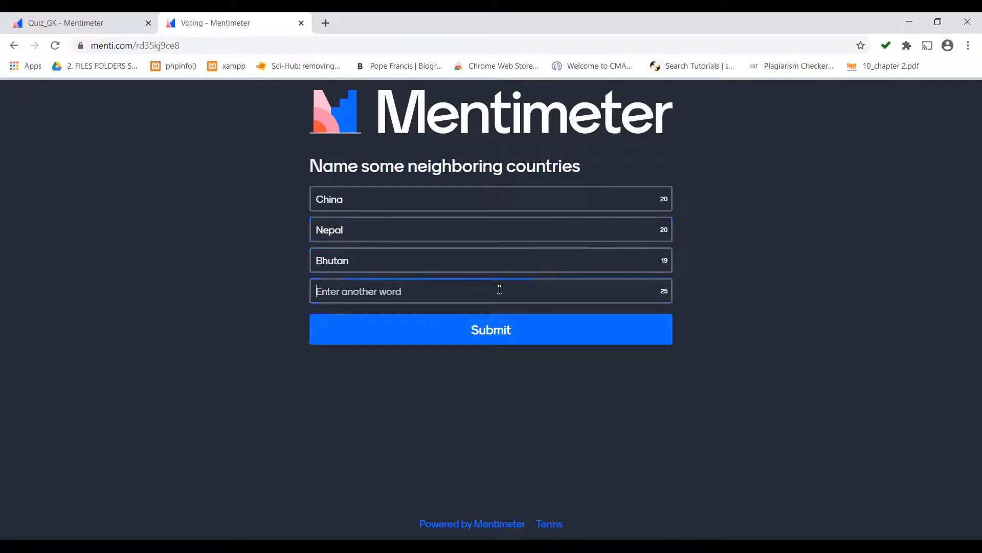
type("Srilanka")
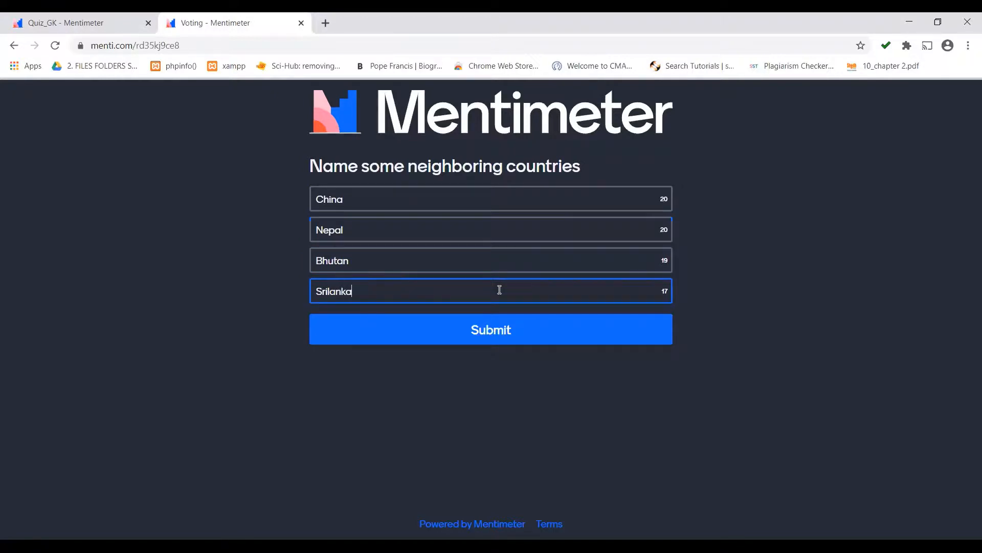
left_click(482, 321)
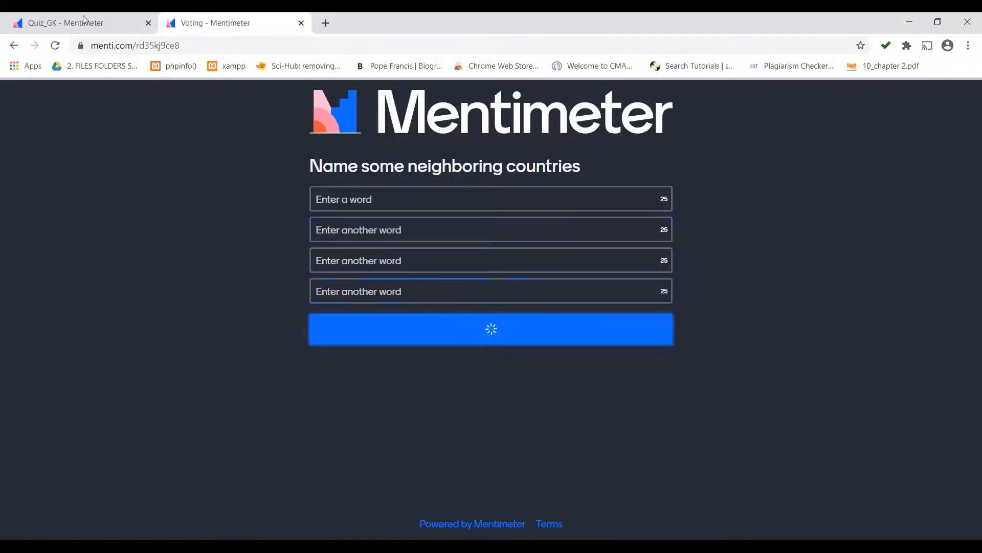
left_click(84, 21)
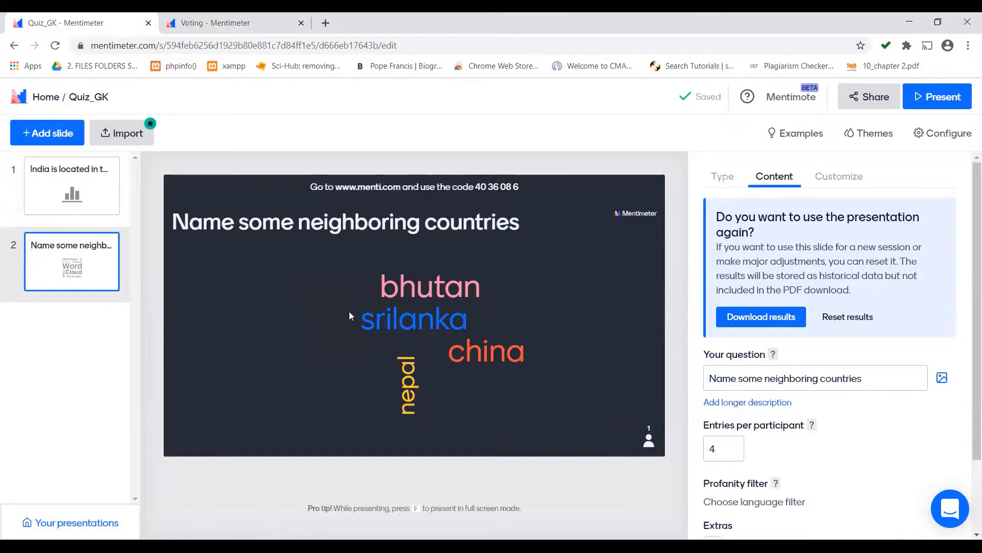
Step: Present the quiz in full screen to review the slide results and countdown duration options, and exit to the editor
left_click(925, 105)
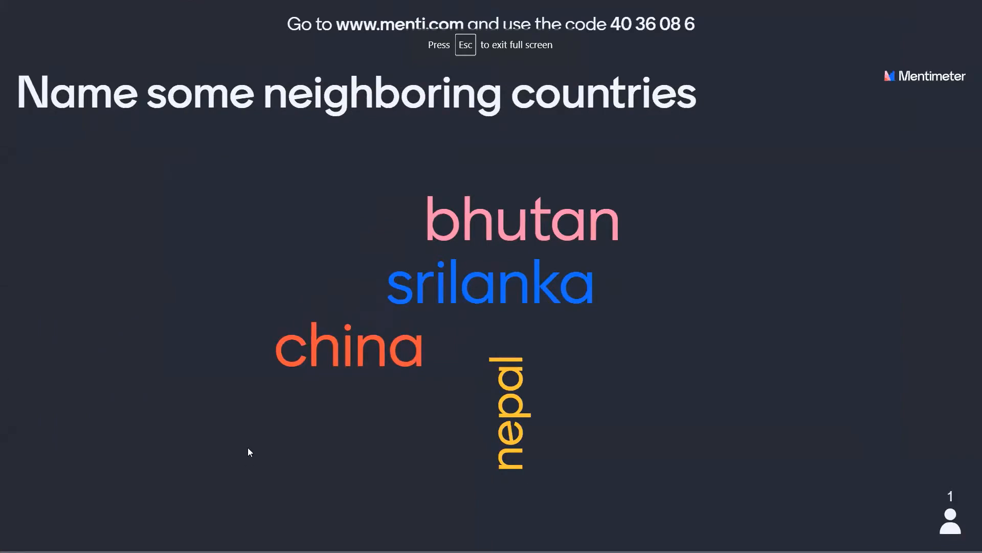
key("Right")
mouse_move(30, 523)
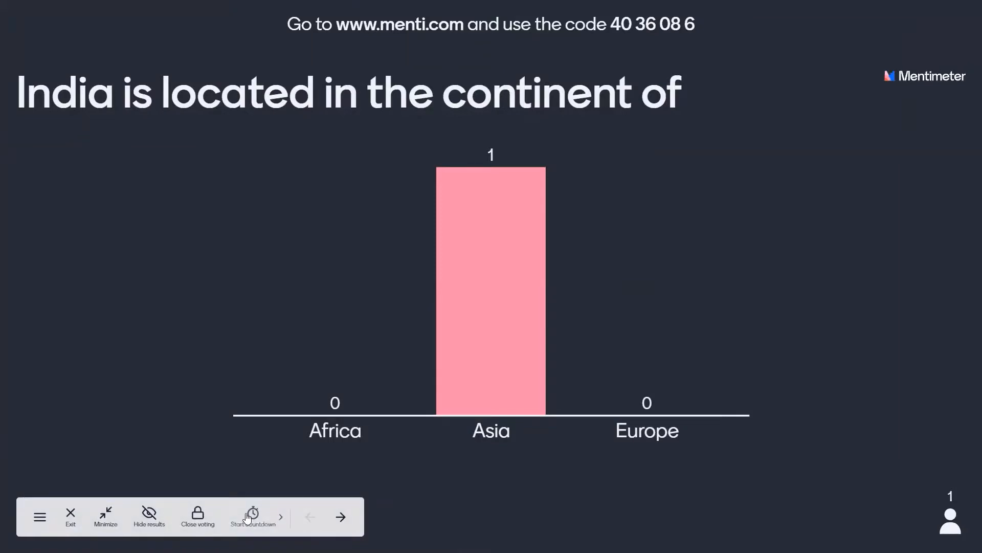
left_click(281, 517)
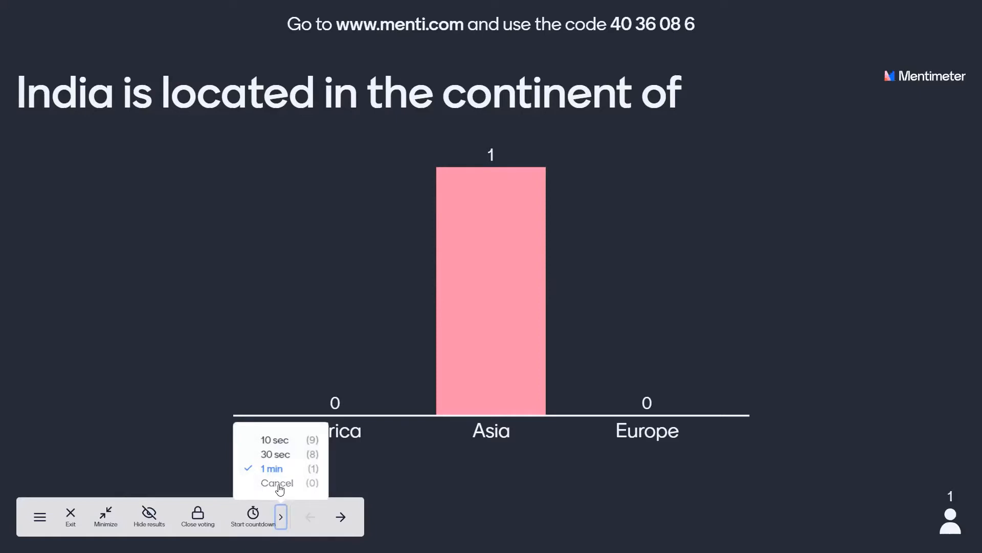
left_click(72, 518)
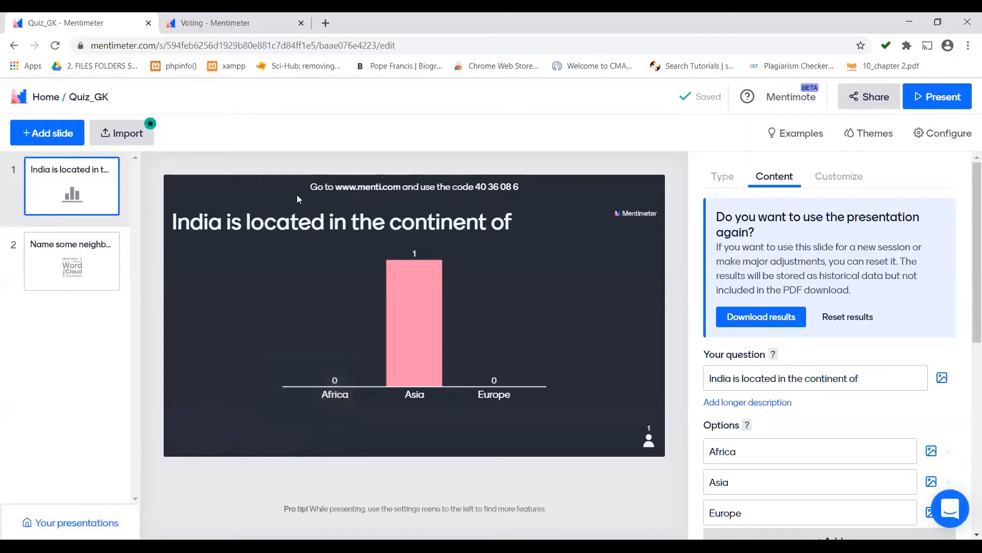
mouse_move(282, 192)
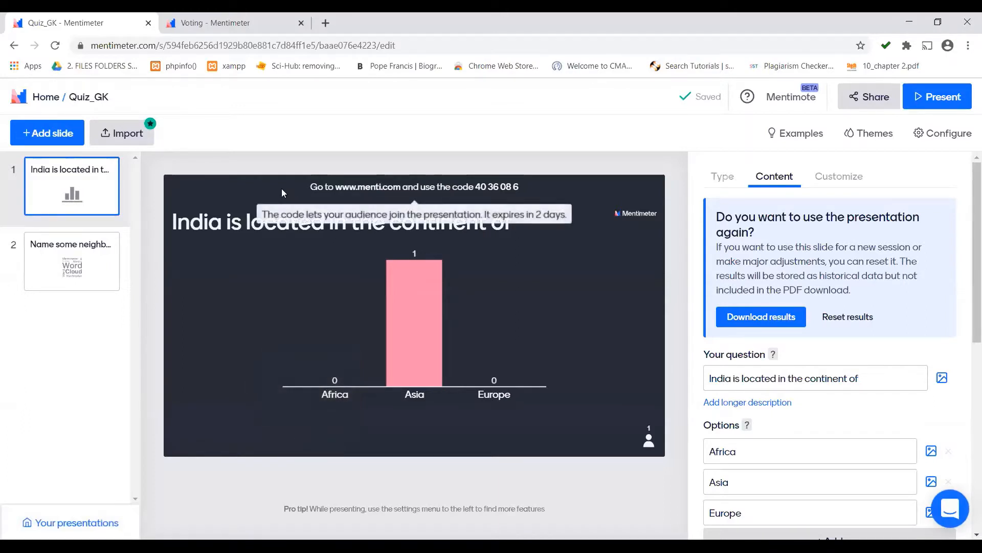